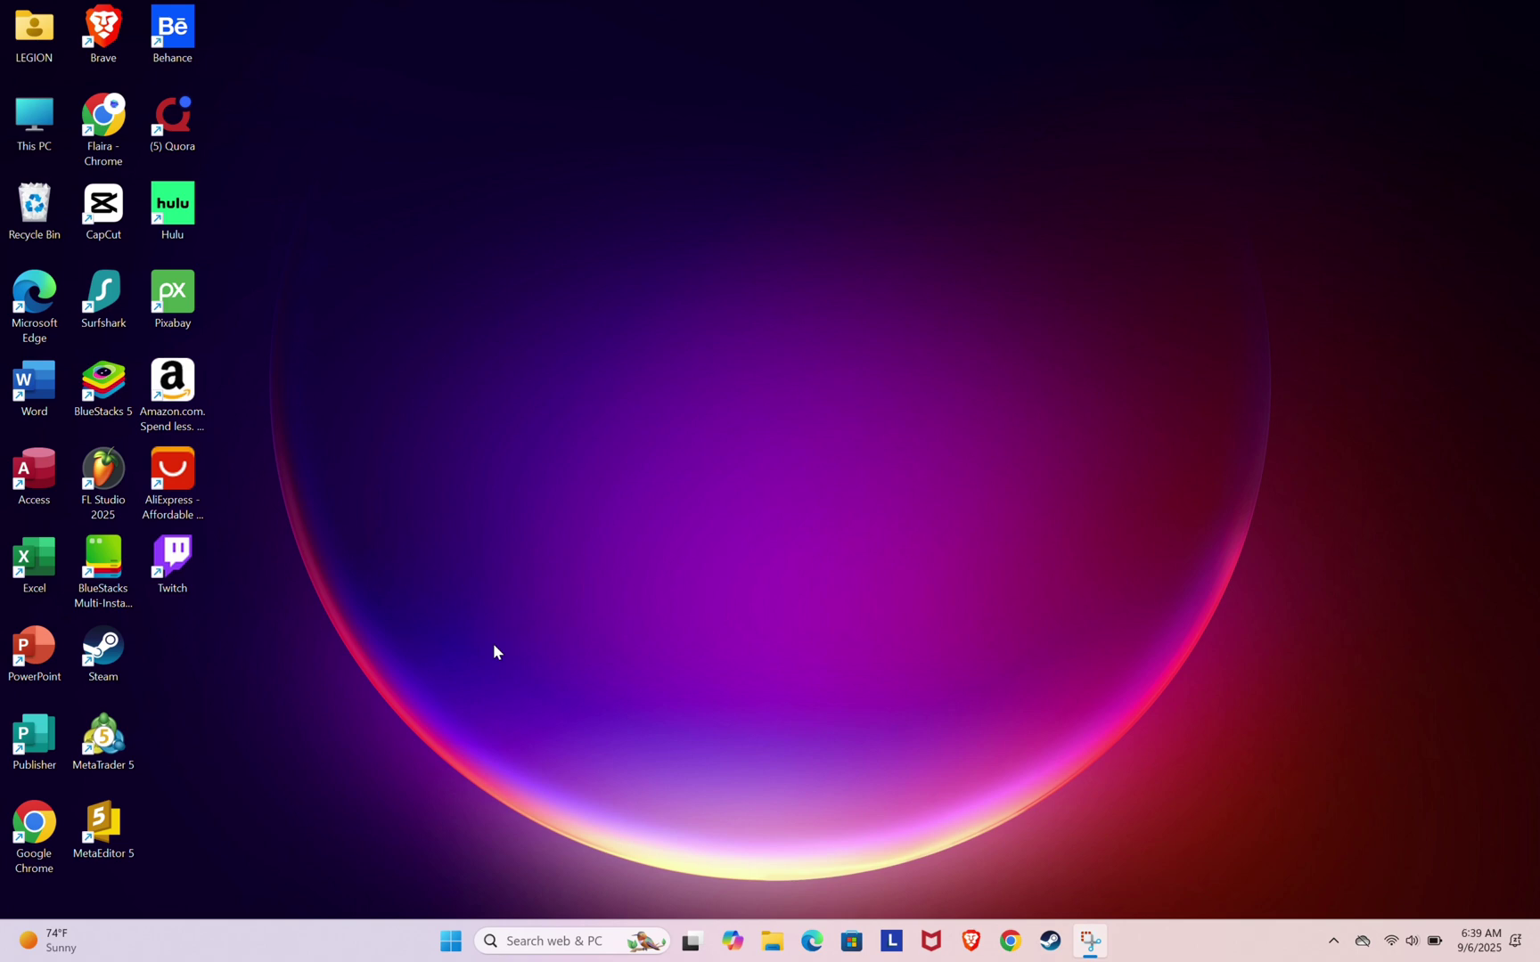
Launch Settings from the Start button's Win+X quick links menu
right_click(450, 941)
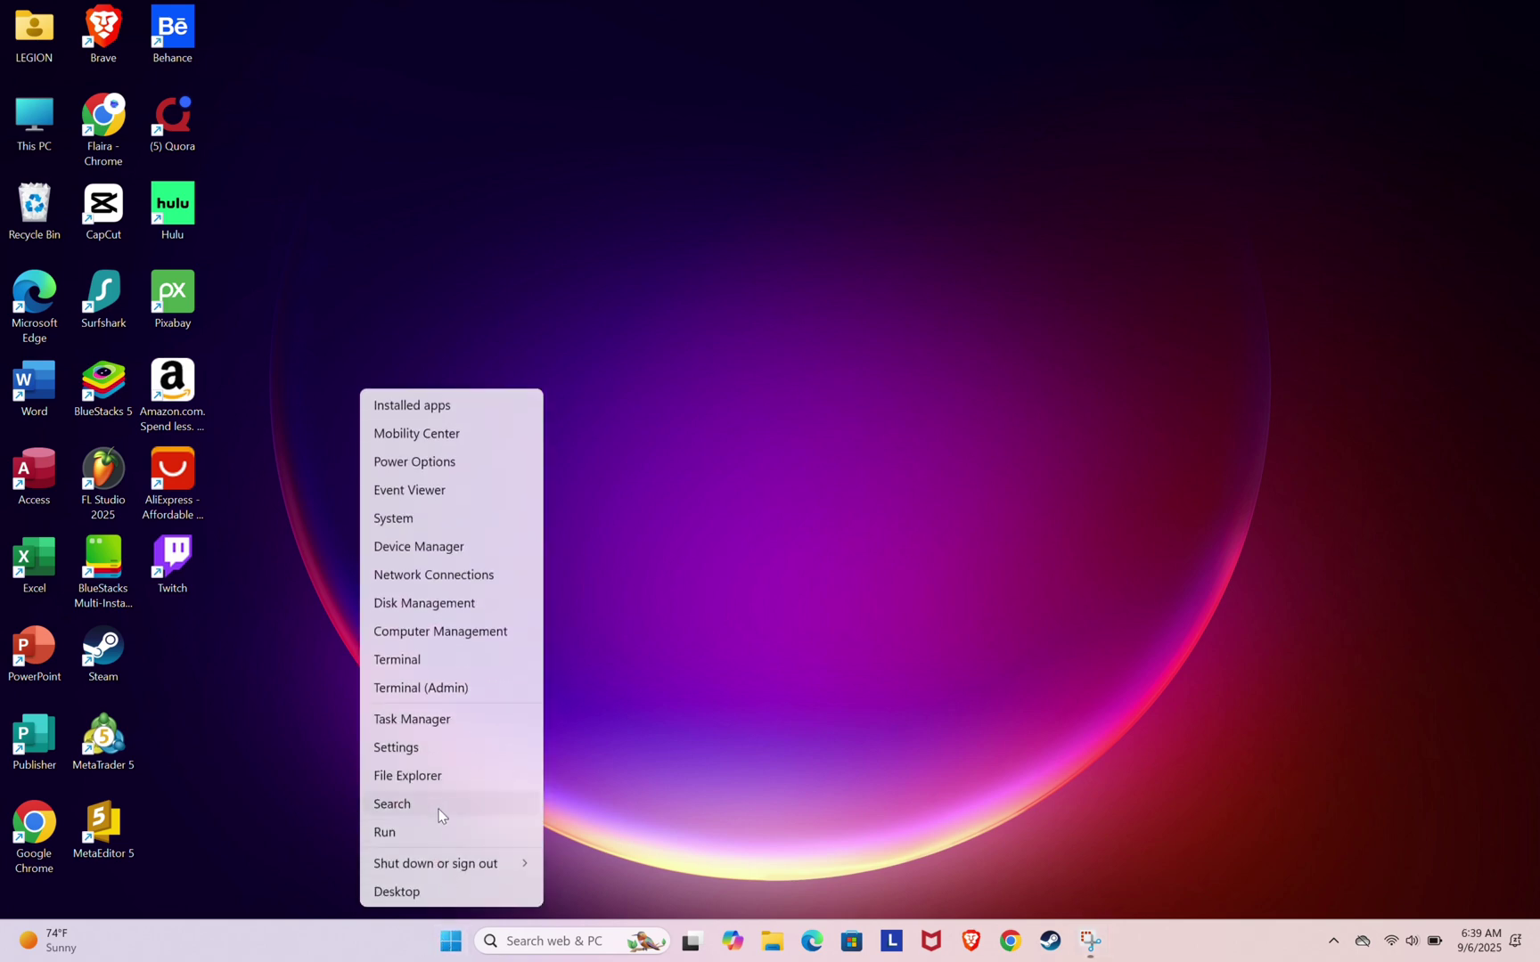
click(452, 758)
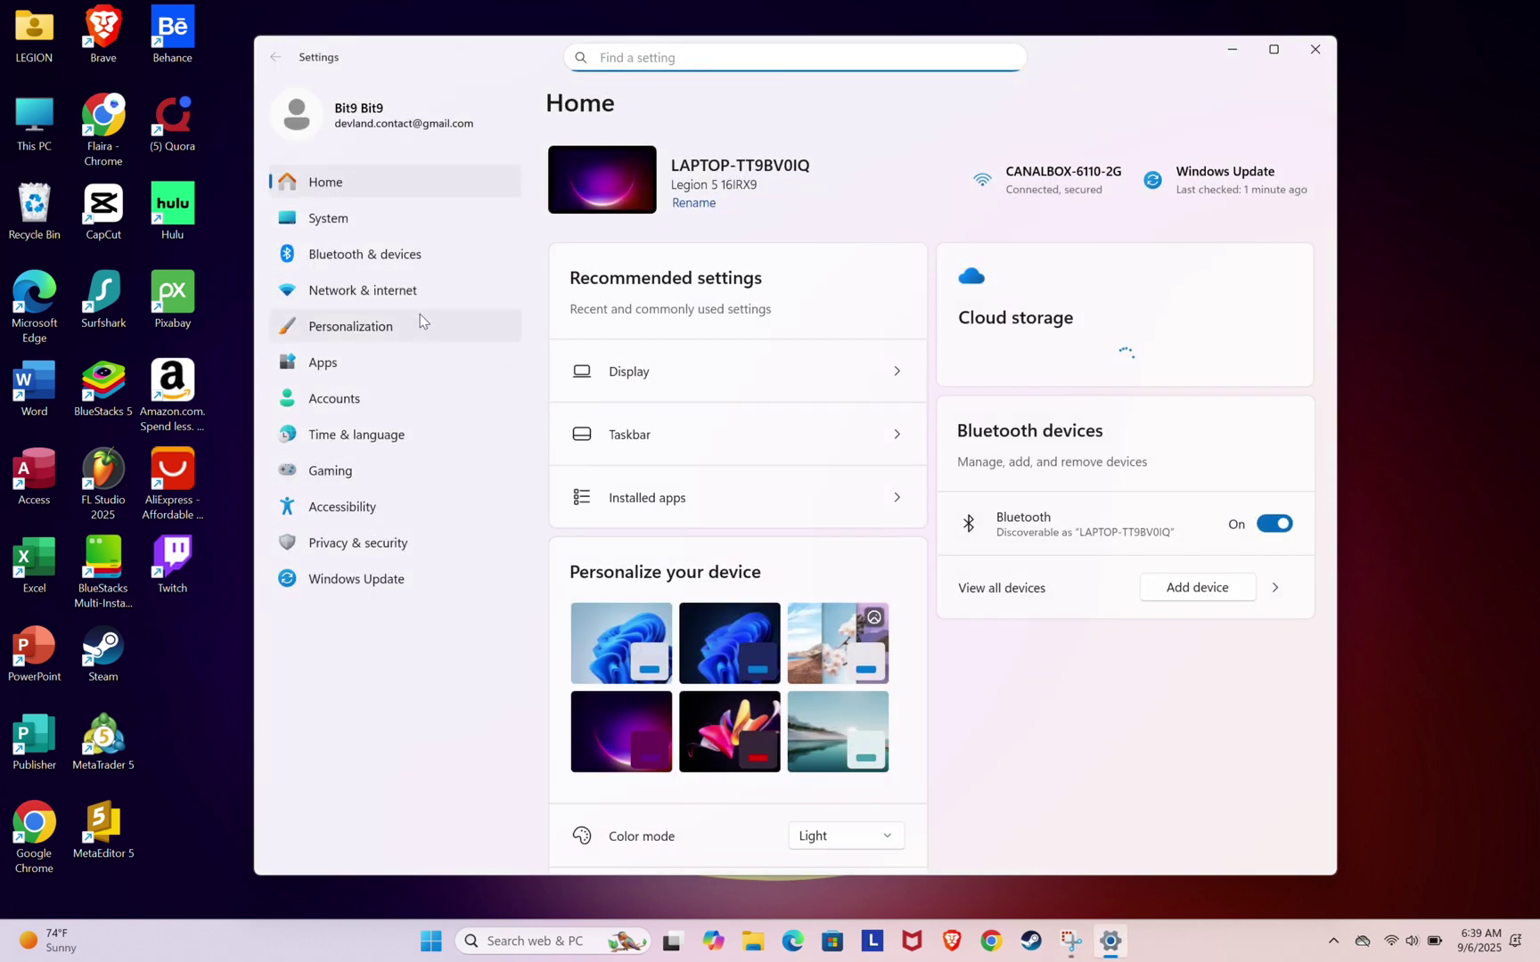
Set the accent color to Manual on the Personalization > Colors page
click(419, 326)
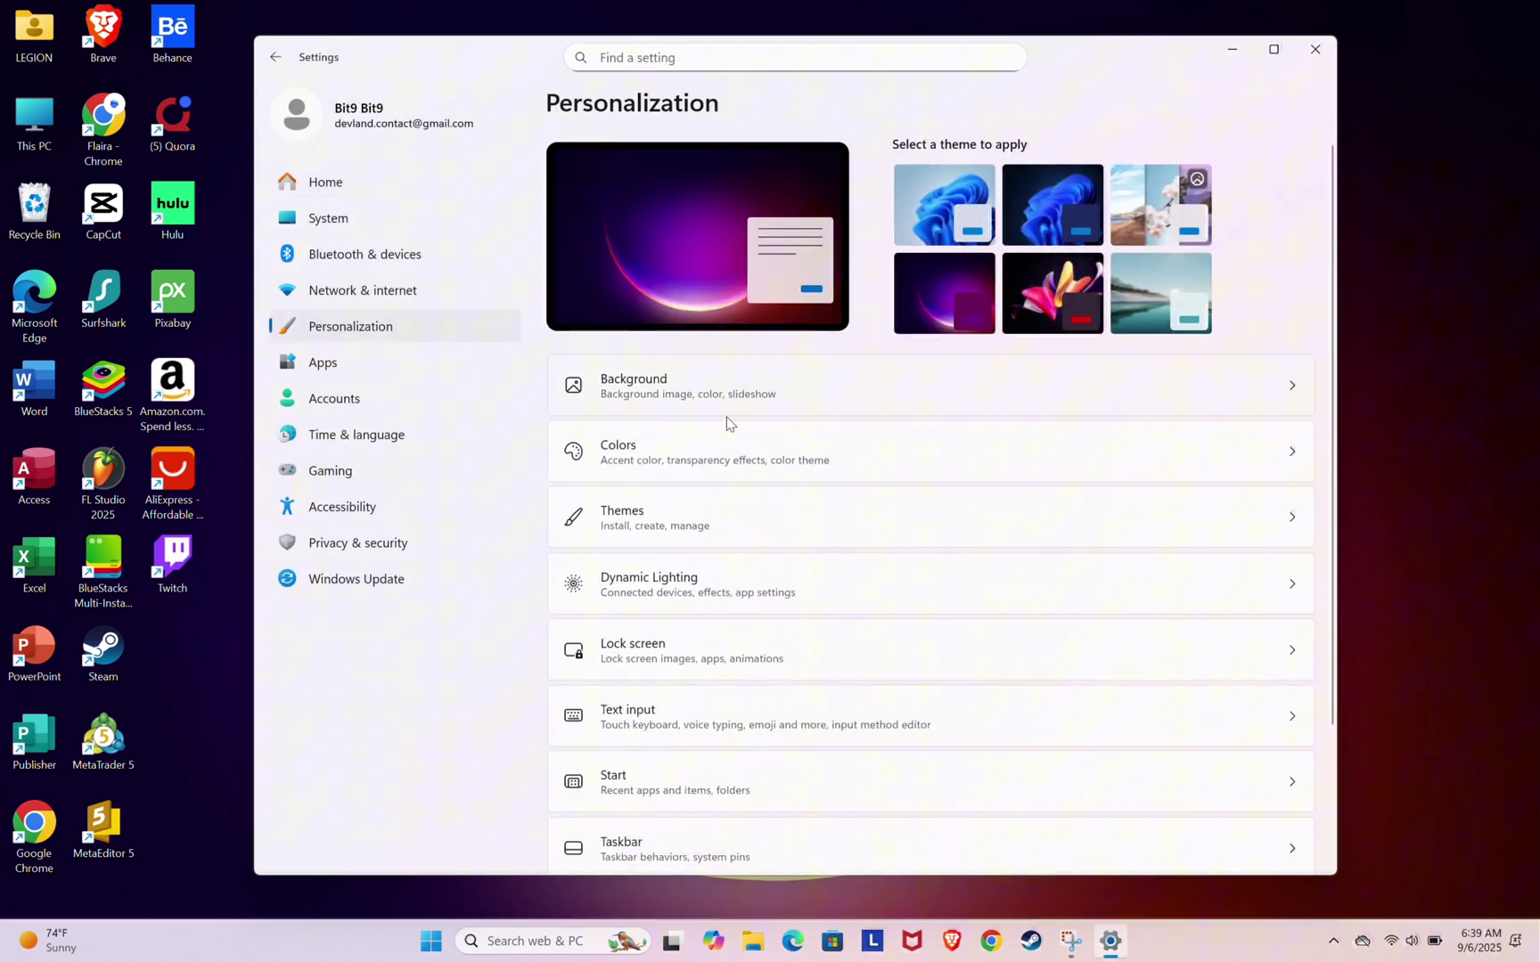
click(733, 450)
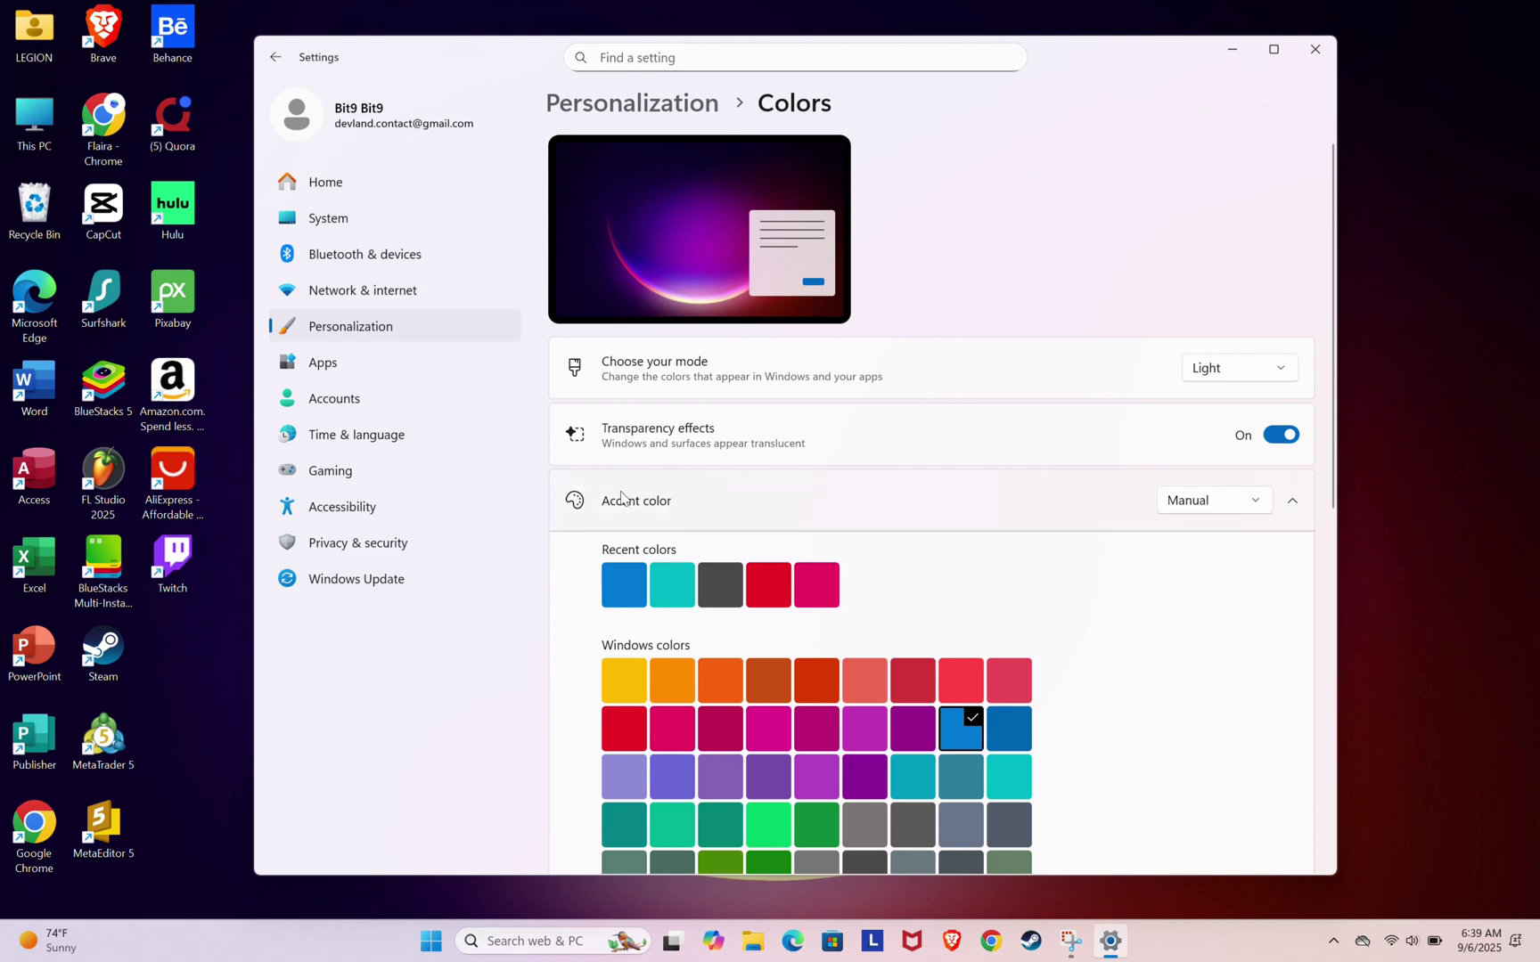
click(1188, 502)
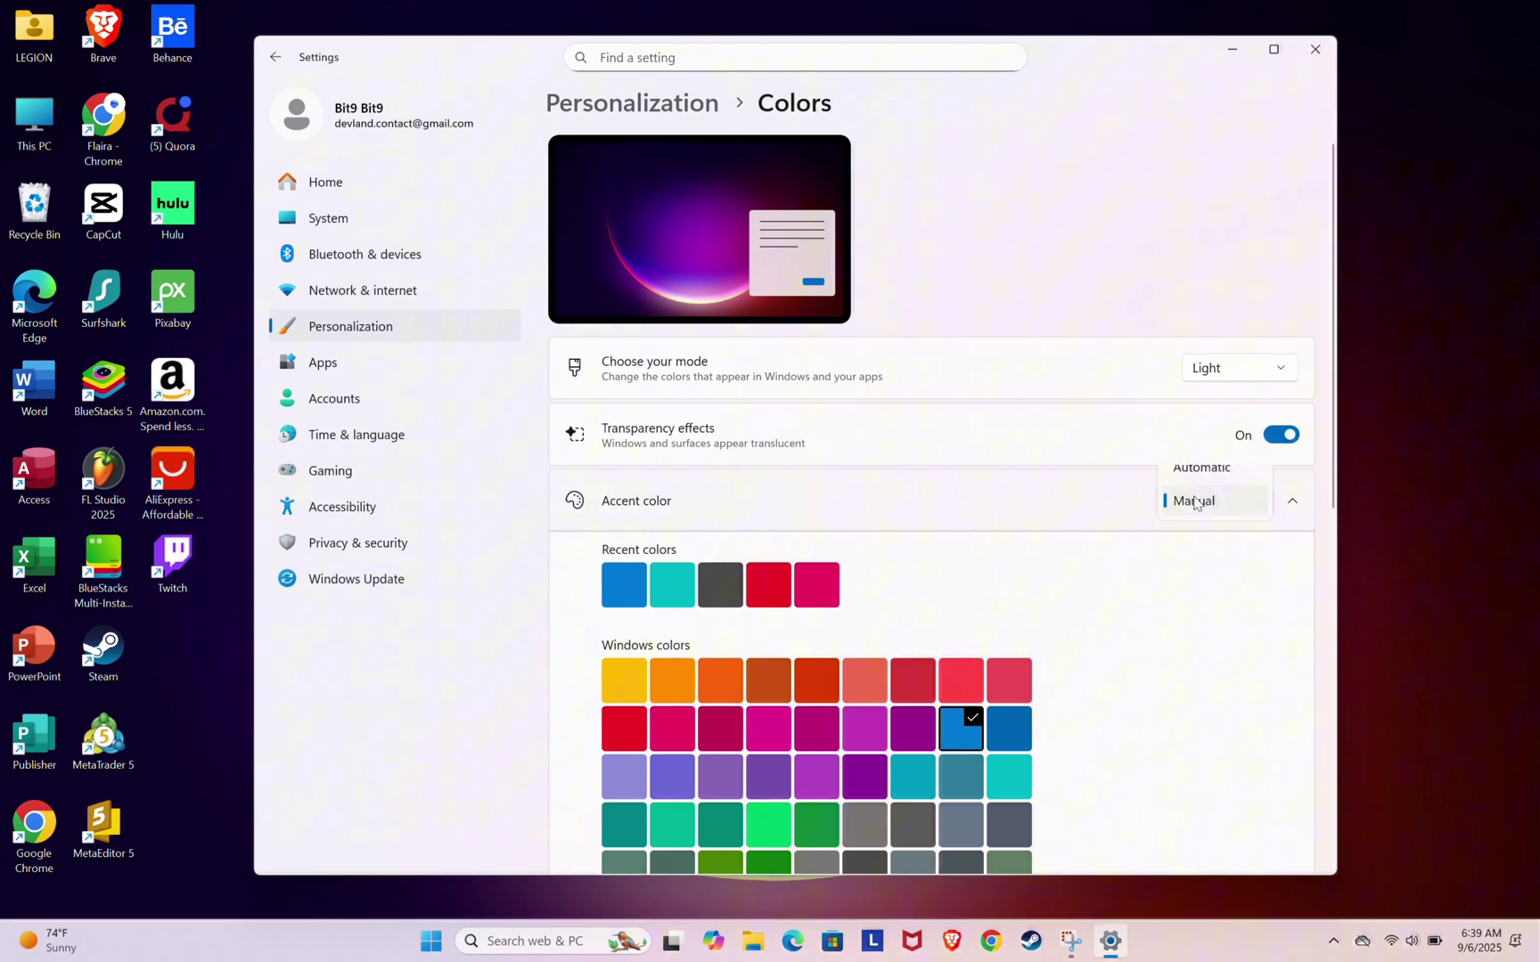
click(1195, 505)
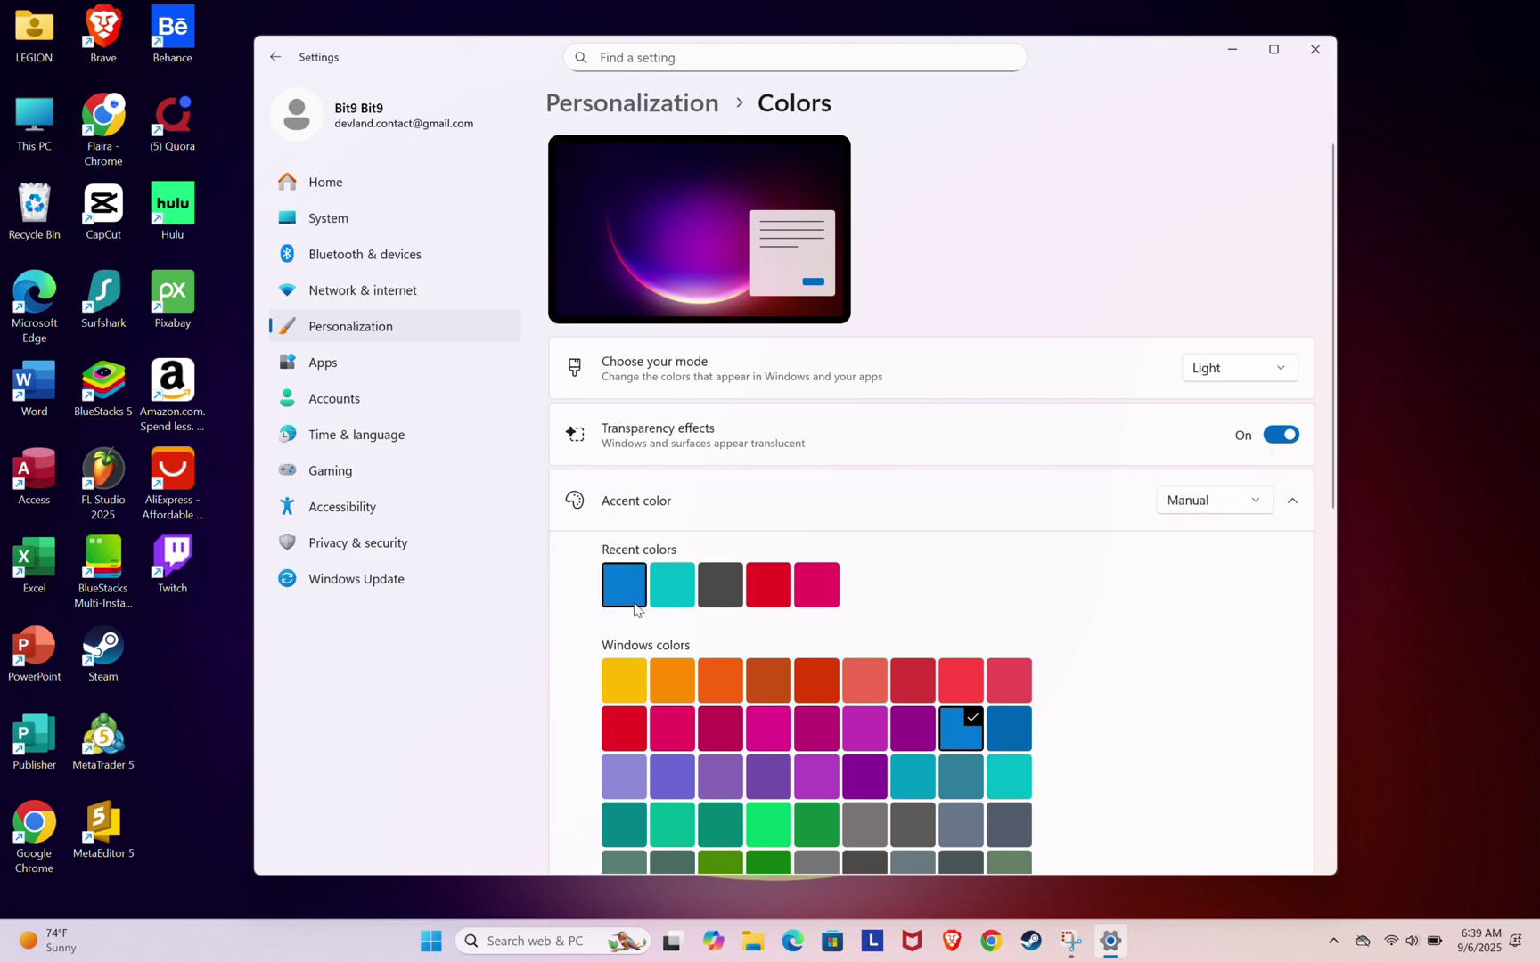
Switch Animation effects off under Accessibility > Visual effects, then close Settings
click(457, 508)
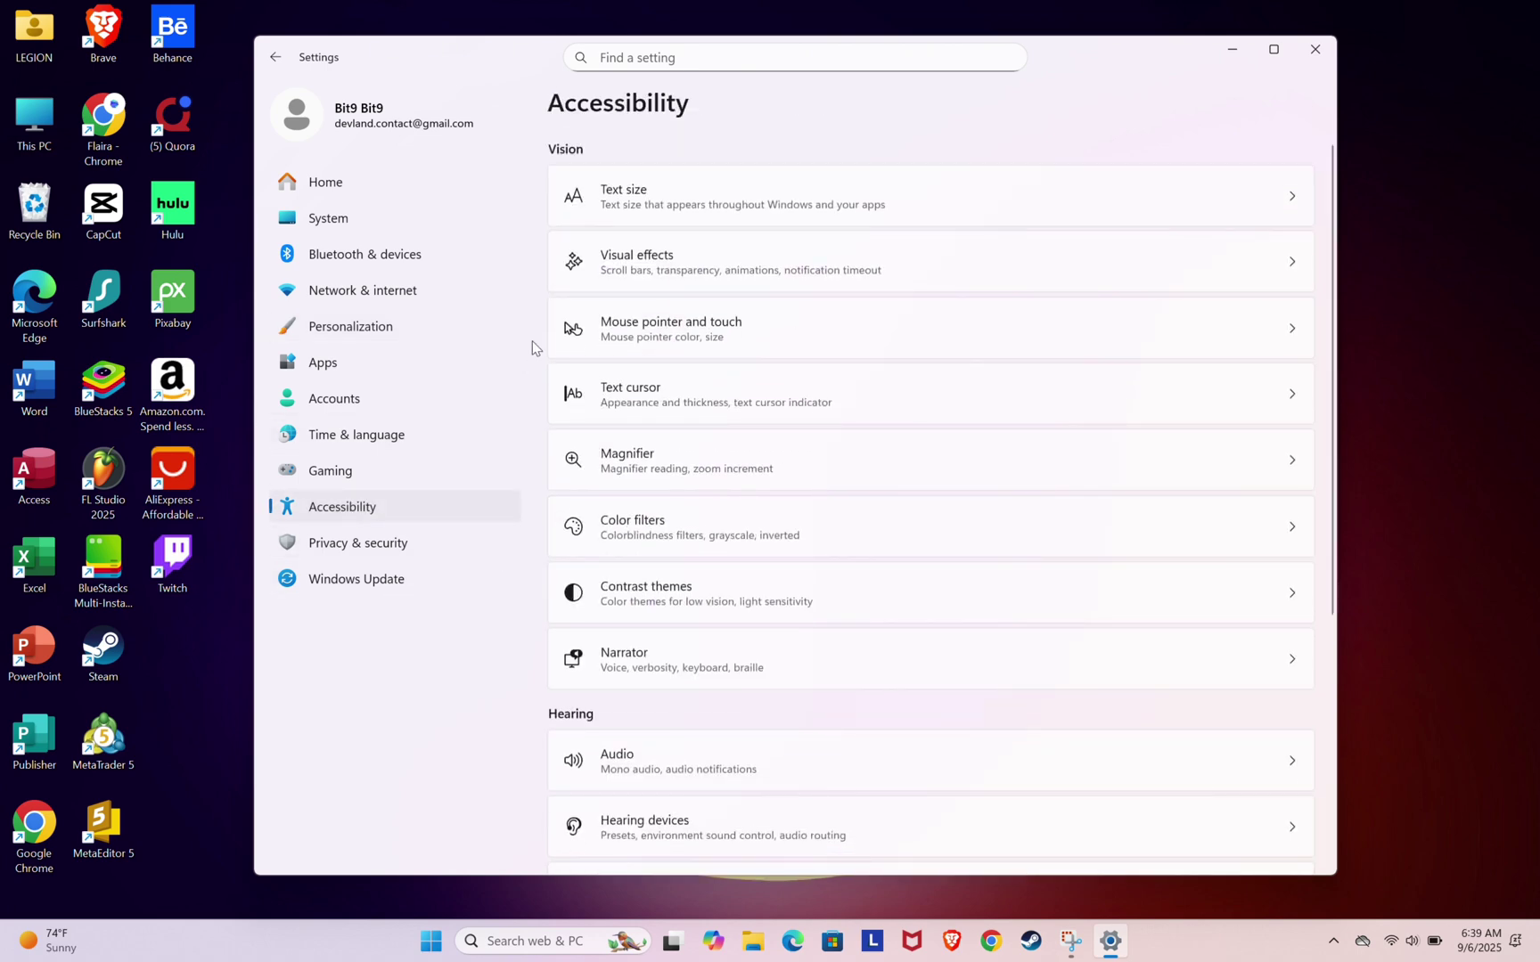
click(752, 269)
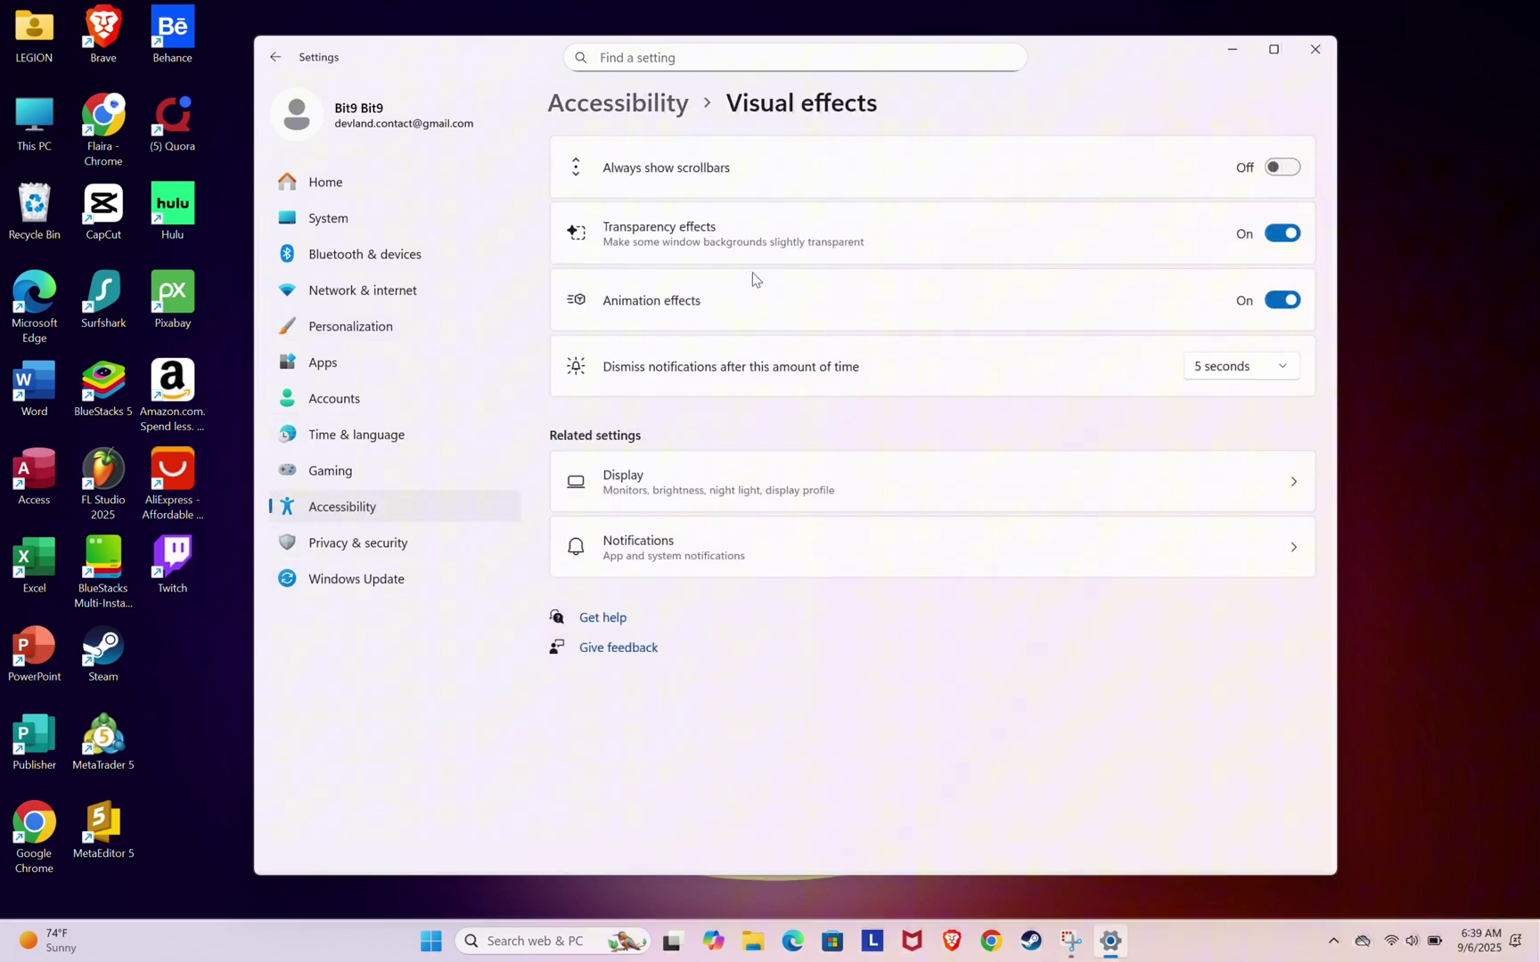
click(1281, 301)
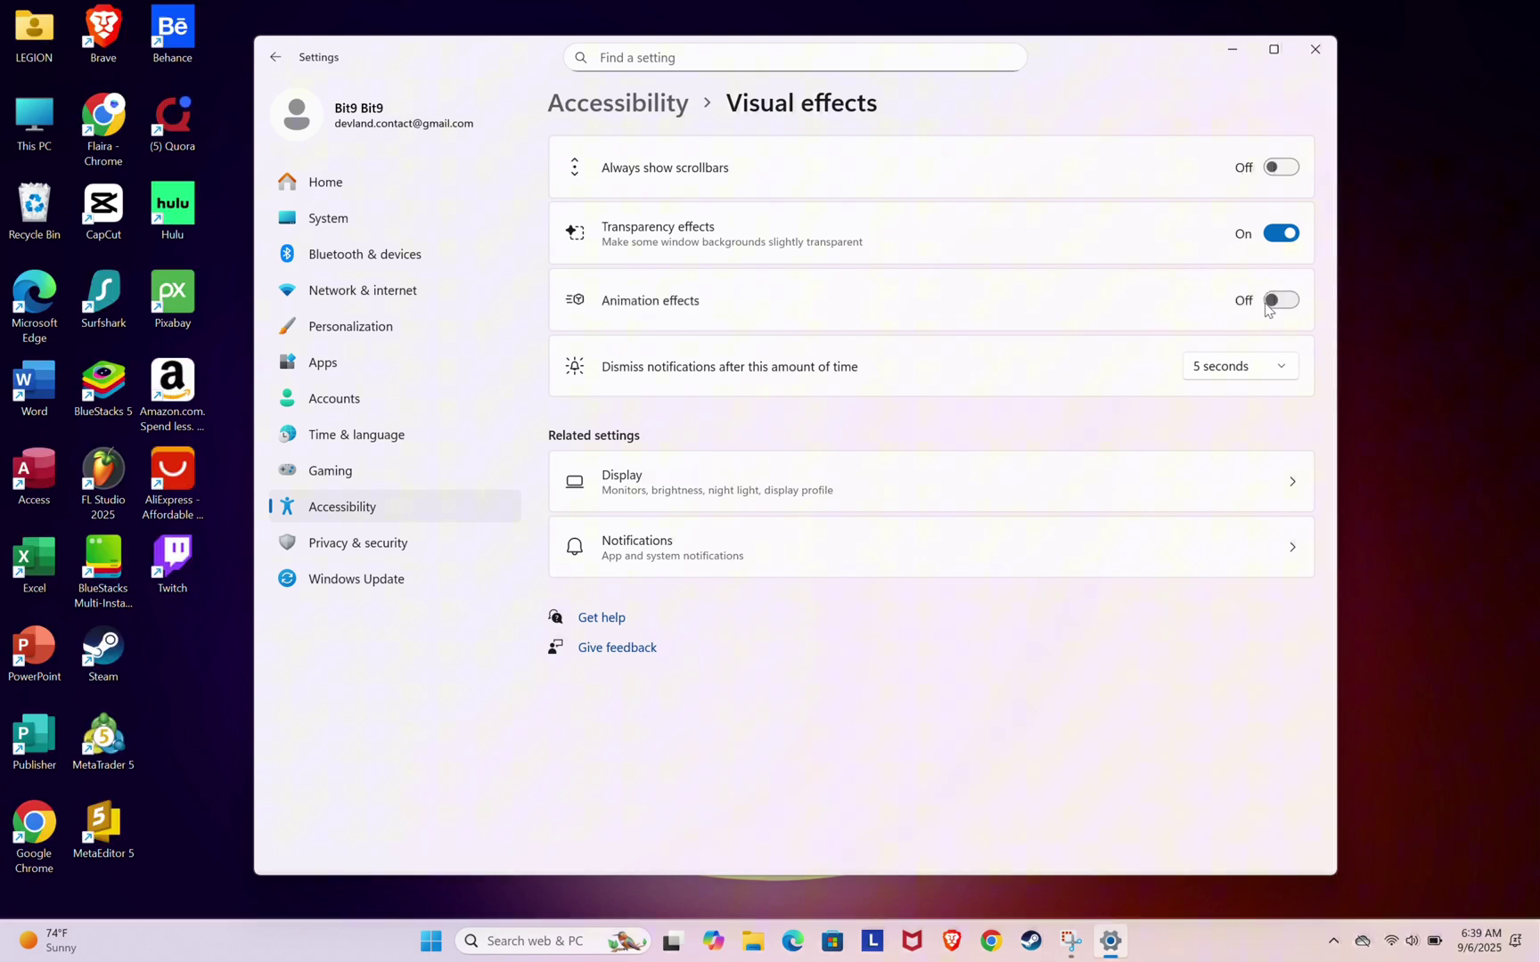
click(1315, 50)
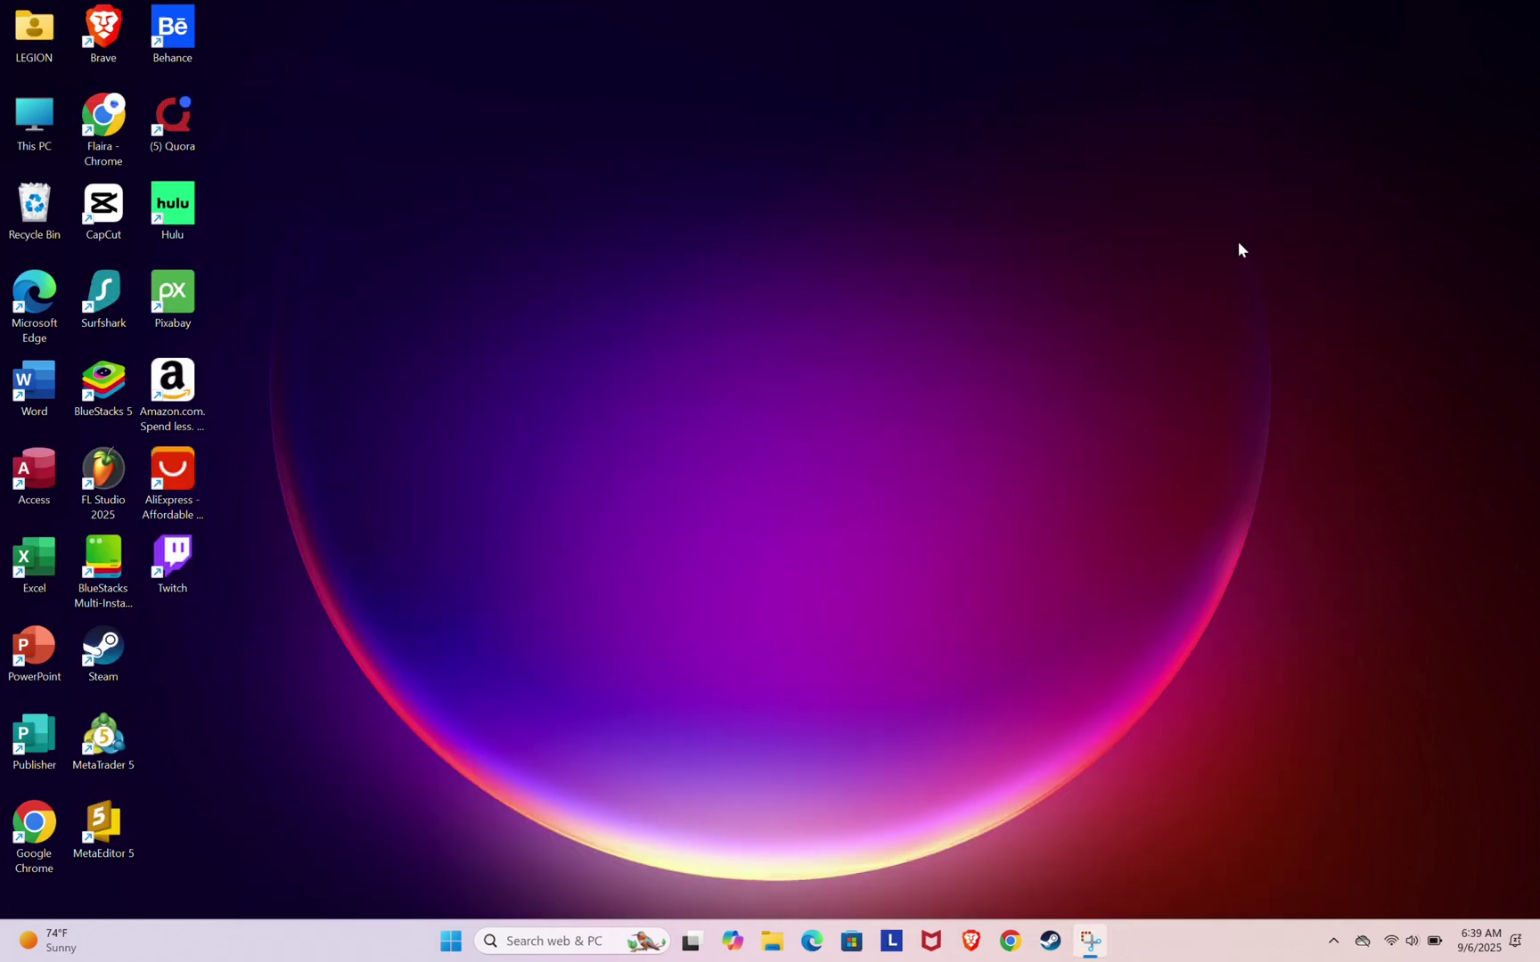
Relaunch Settings from the Win+X menu and go to System > Display
right_click(450, 940)
click(470, 751)
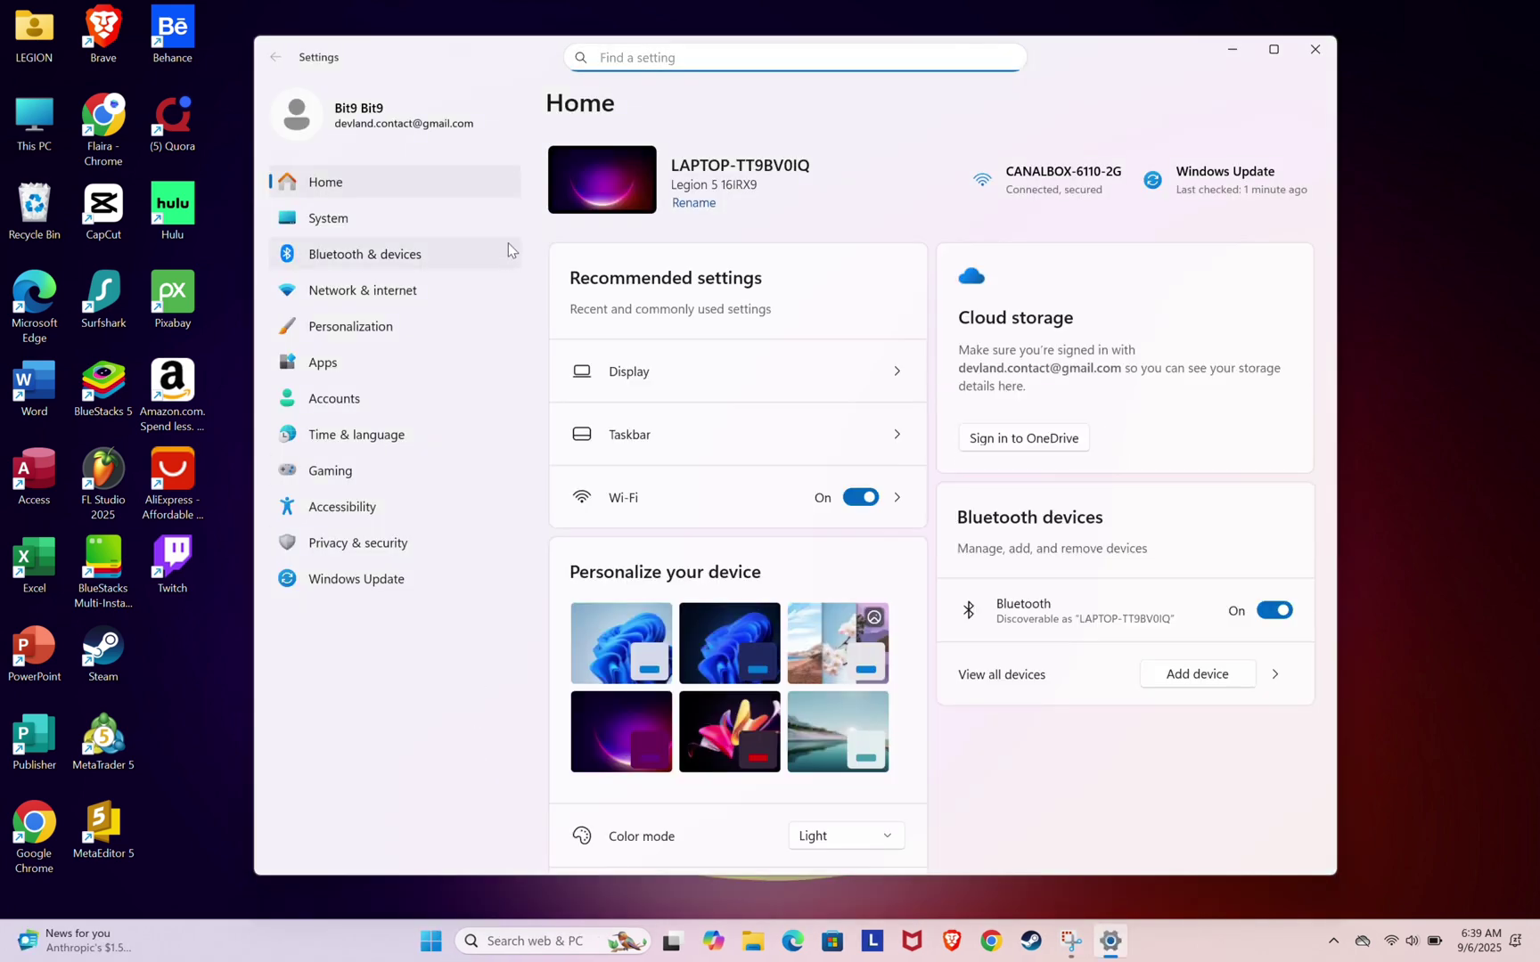
click(361, 219)
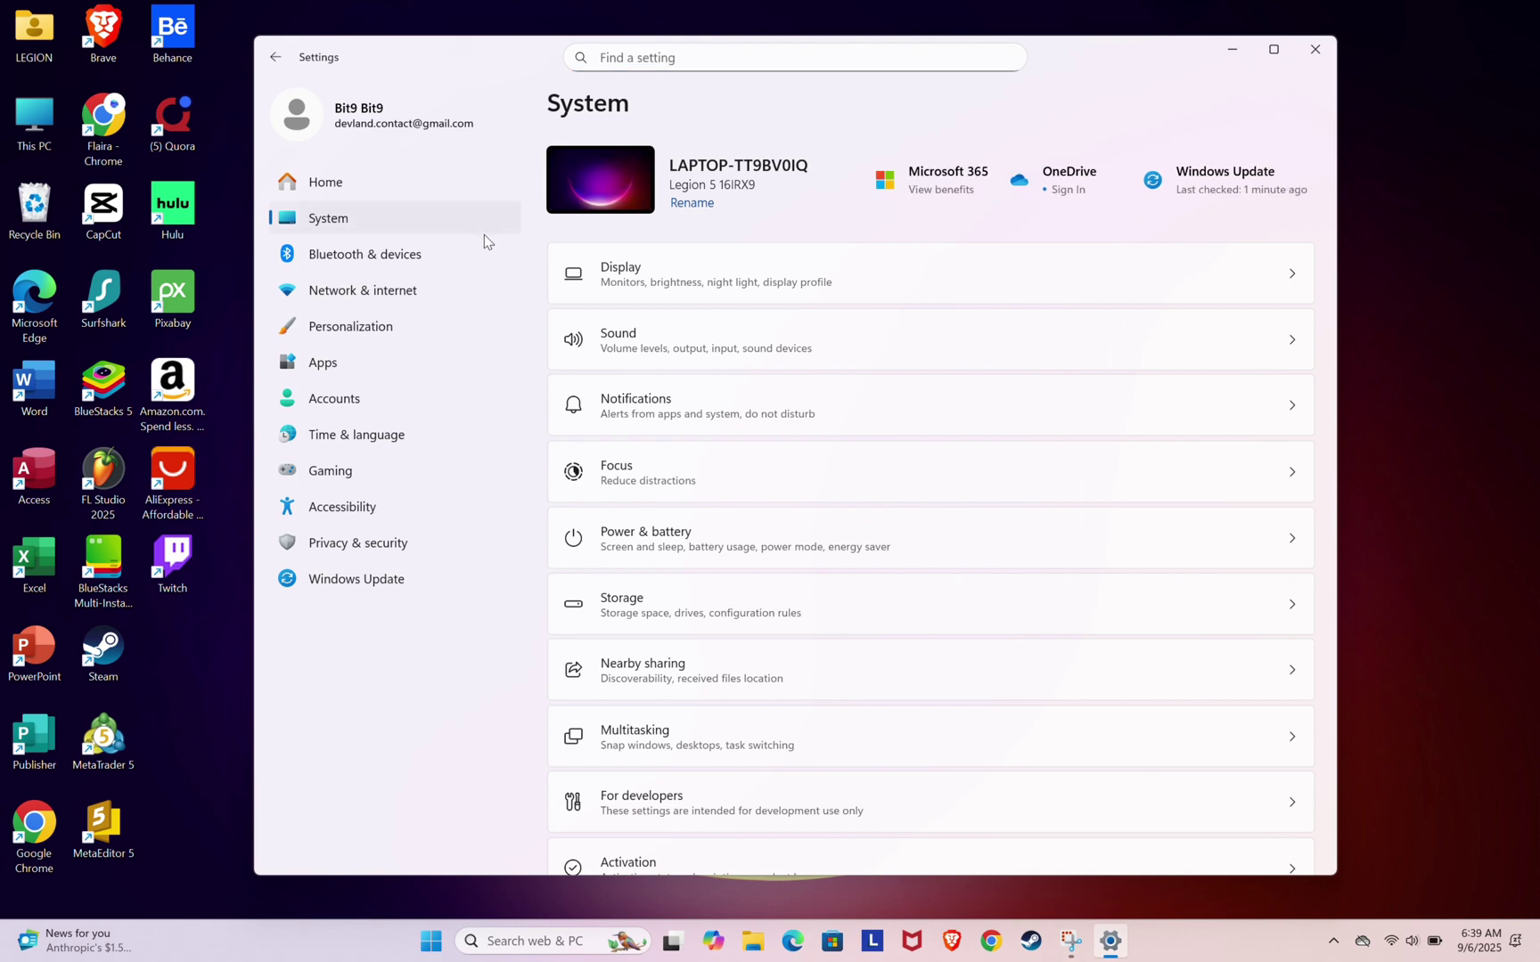
click(610, 275)
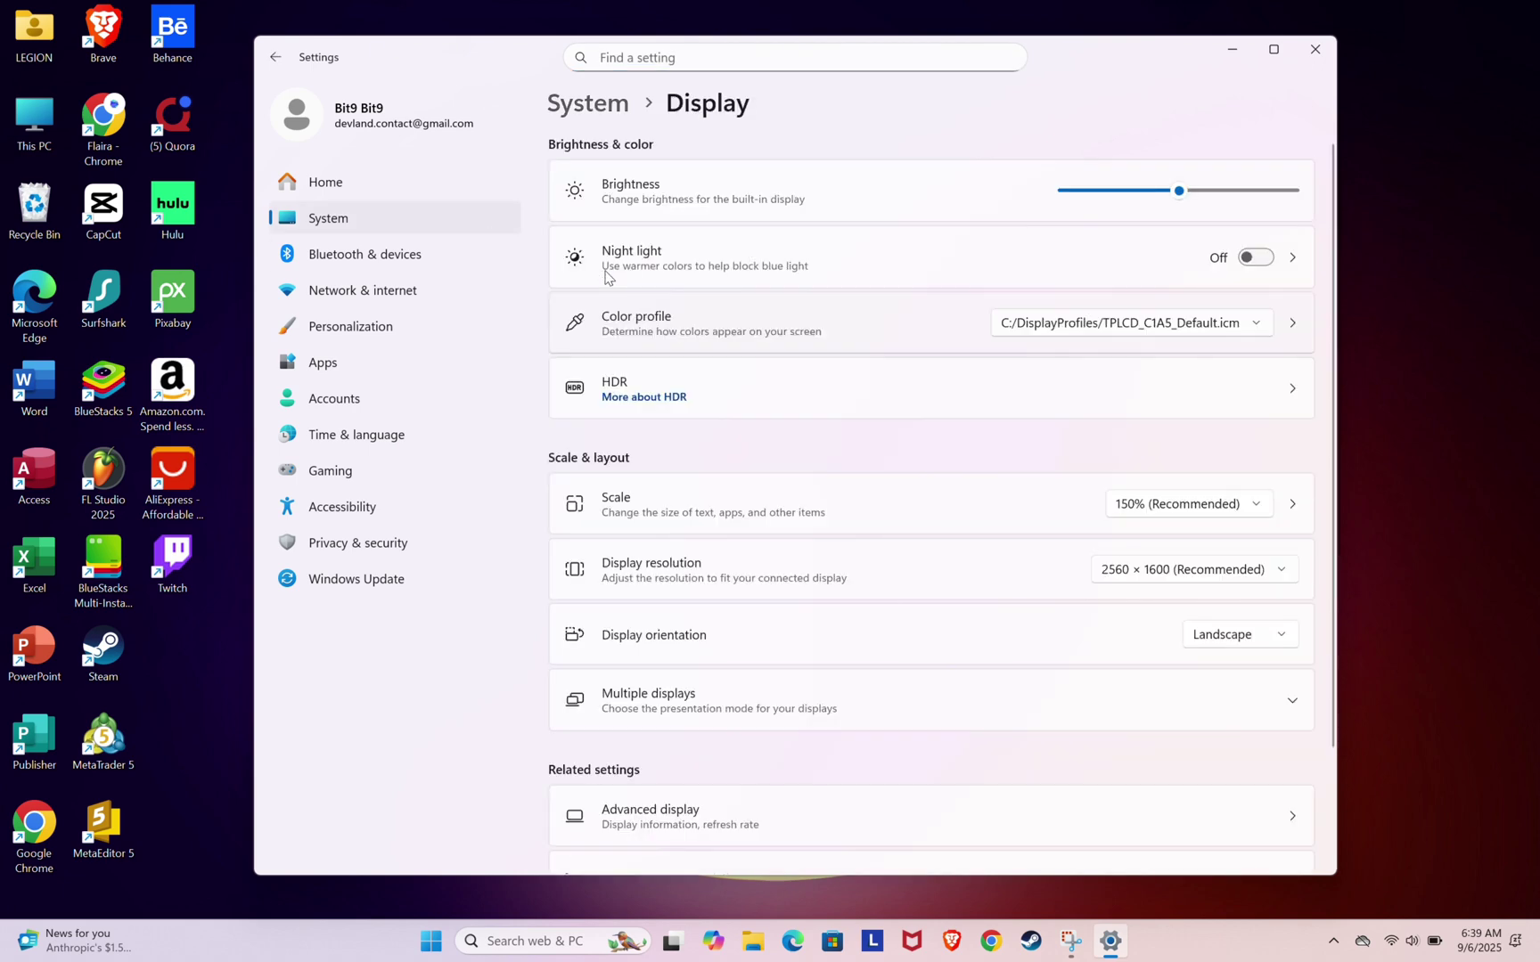
Set the refresh rate to 60.03 Hz under Advanced display and keep the change
click(661, 819)
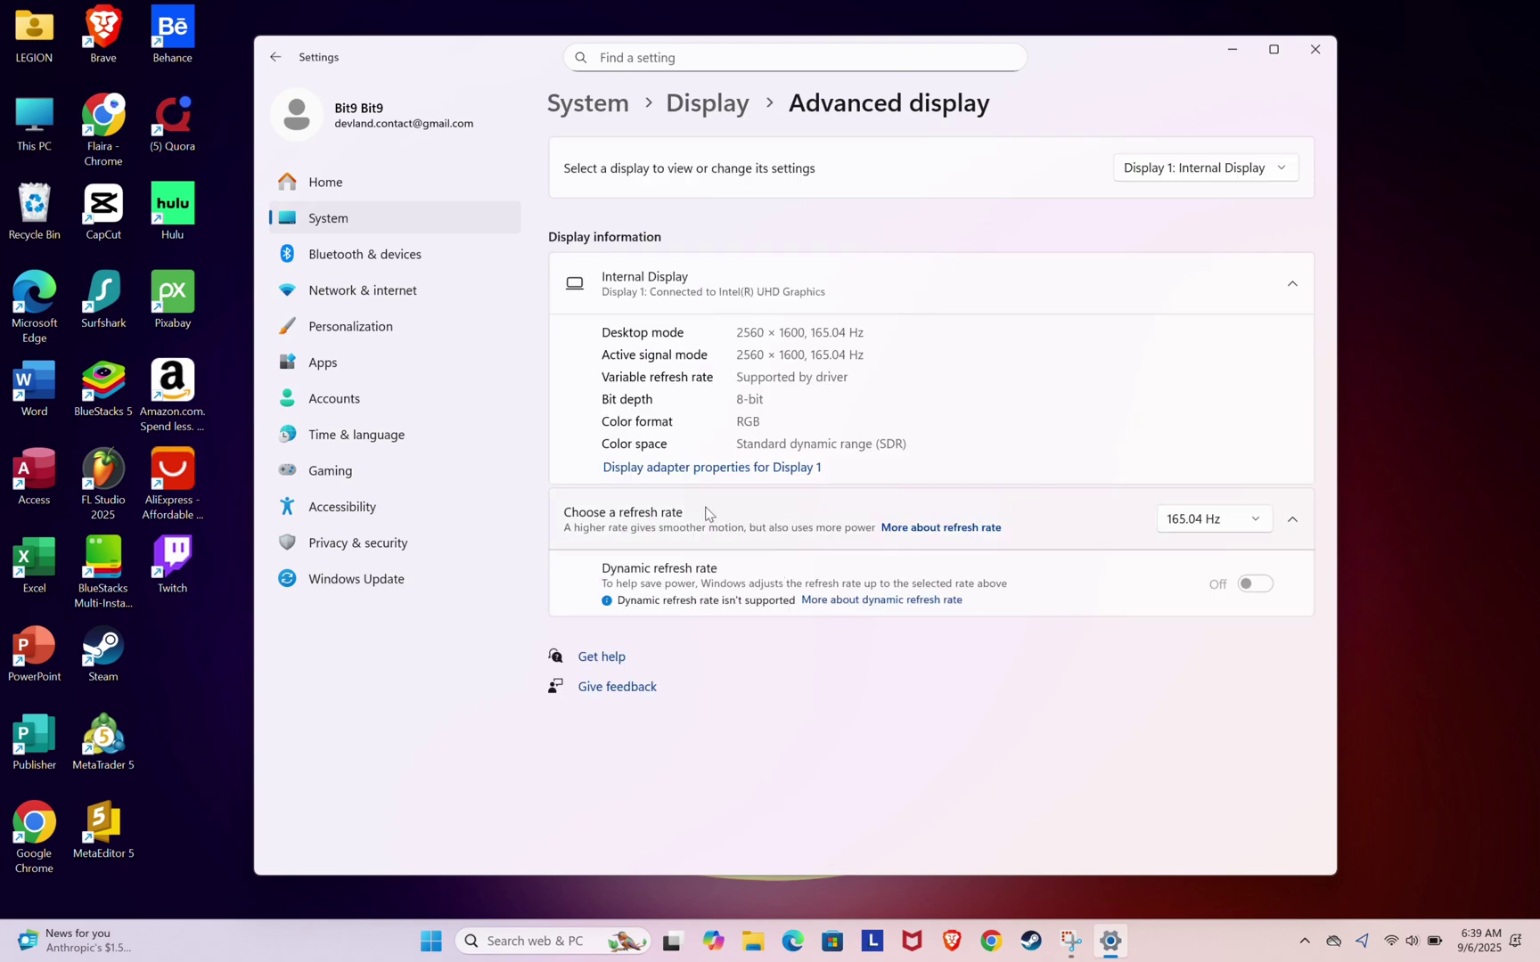
click(1185, 520)
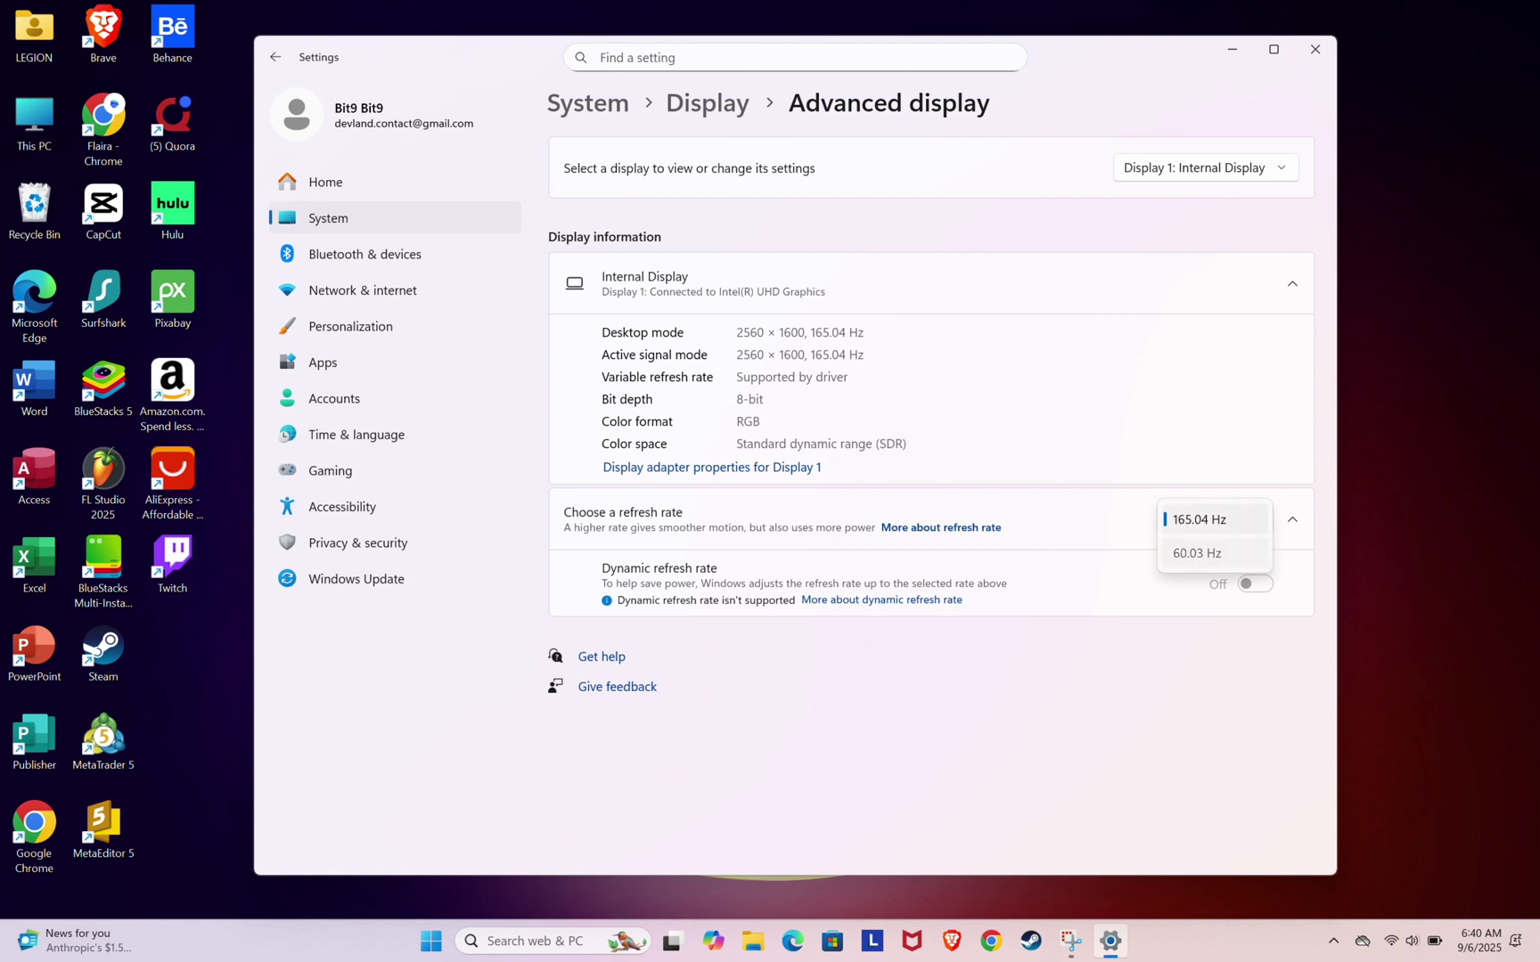
click(1186, 553)
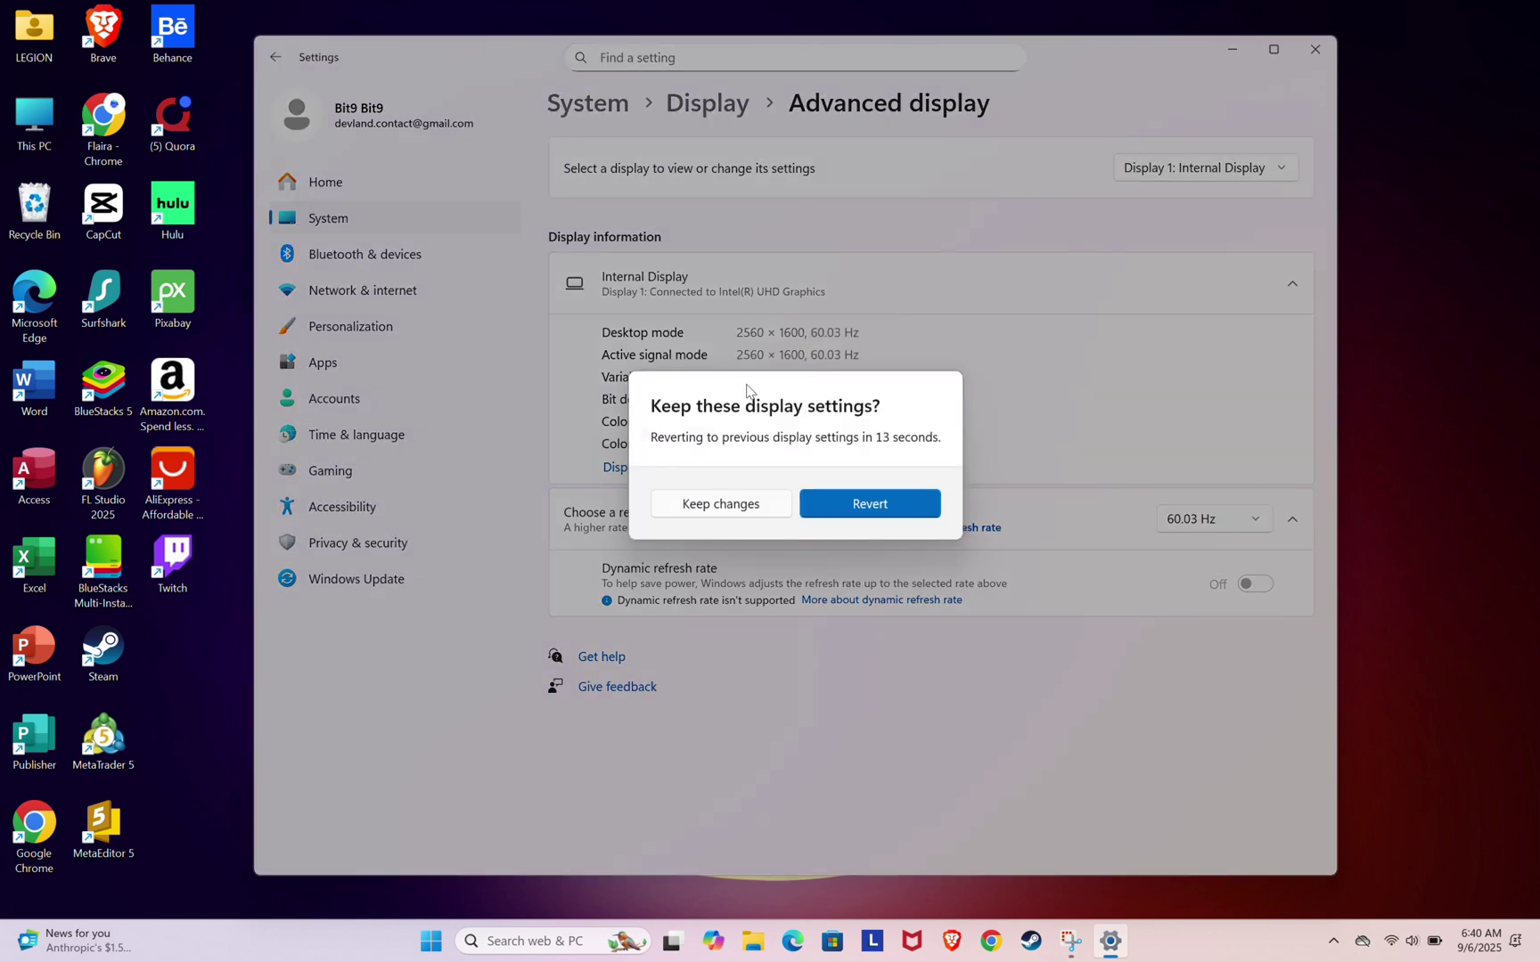
click(722, 504)
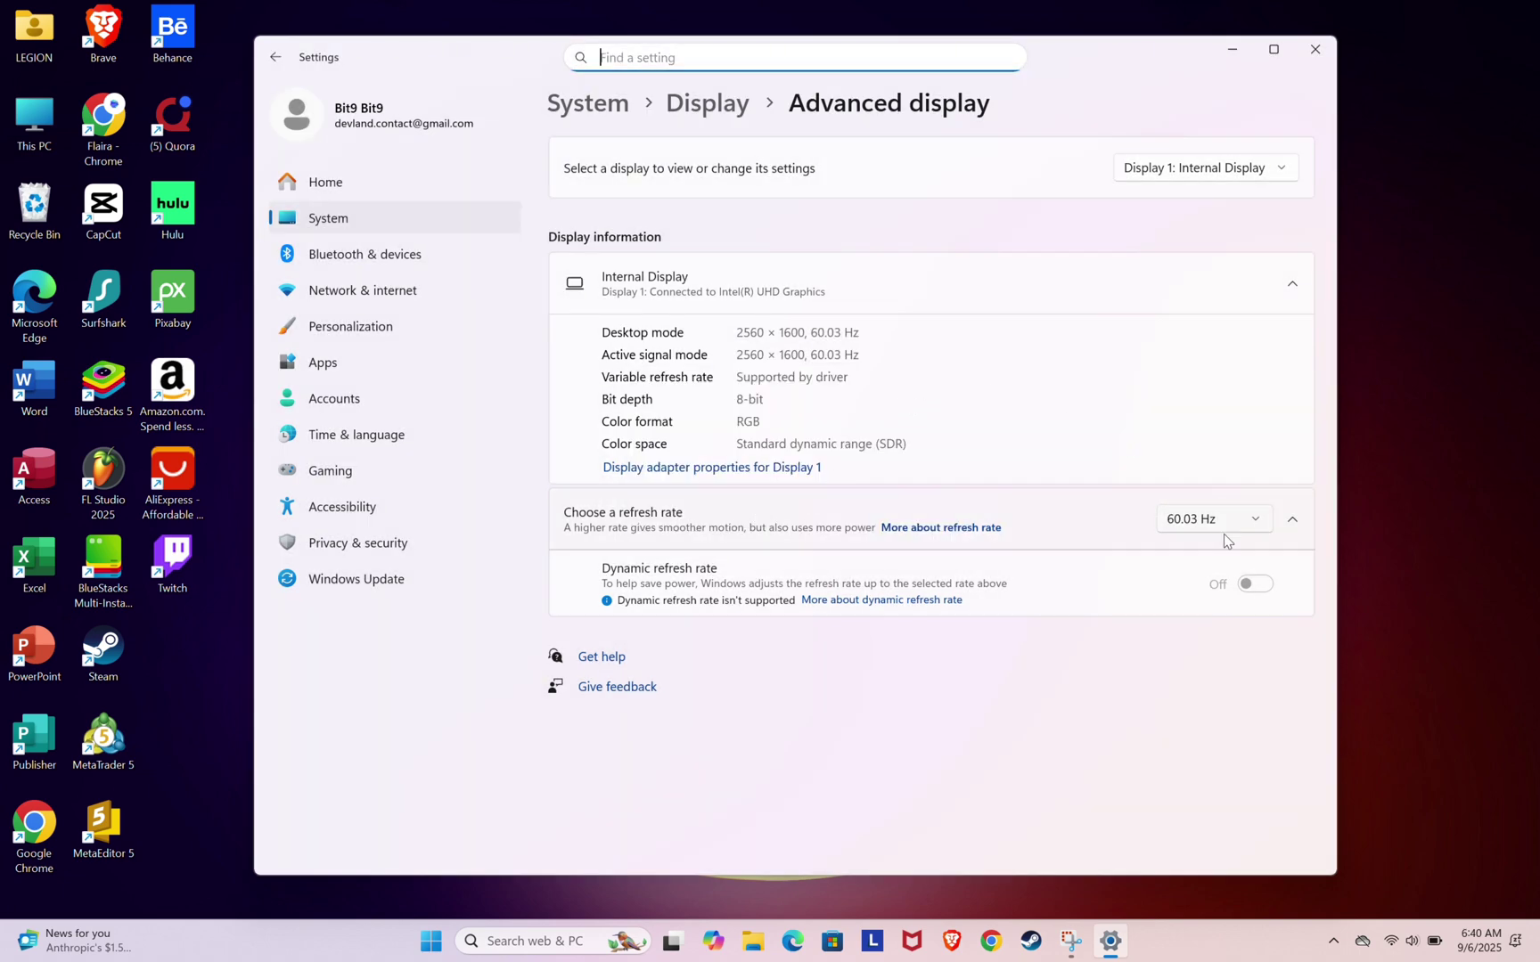